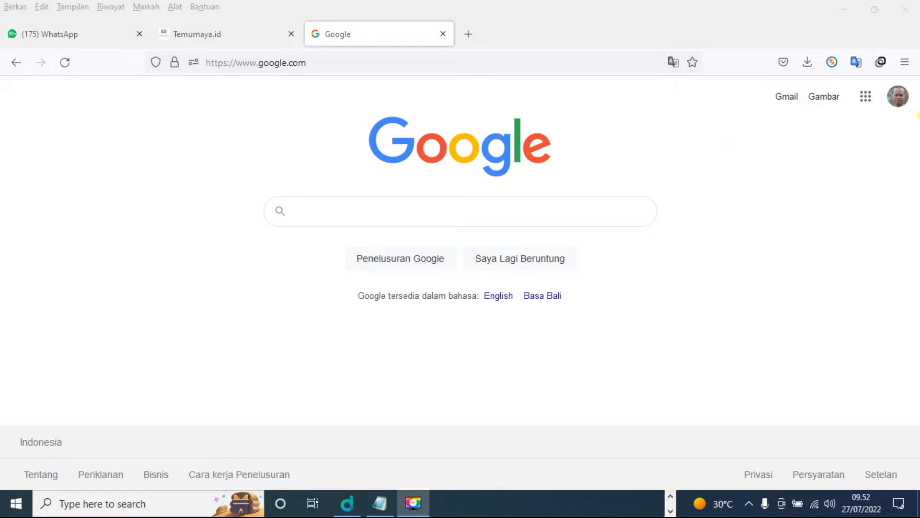
# Step: Switch to the first alternative Google account in the account list and open YouTube from the Google apps
pyautogui.click(900, 102)
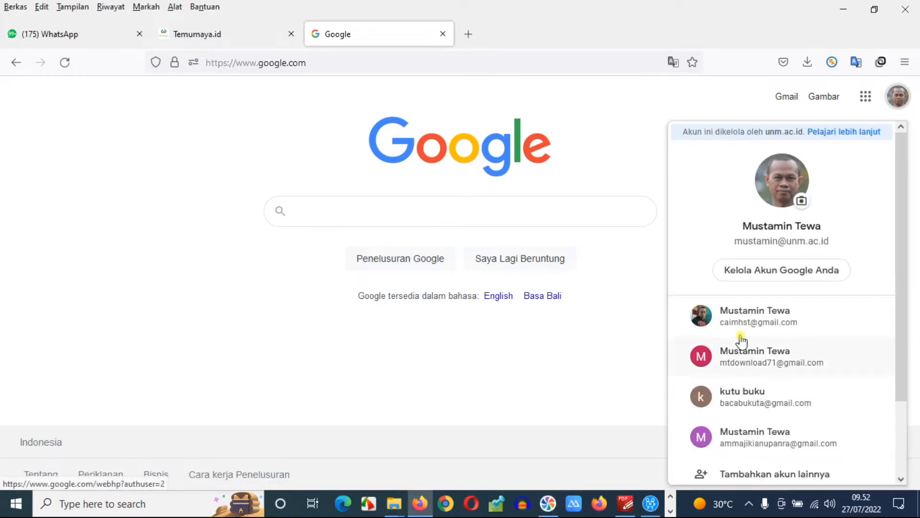
pyautogui.click(740, 327)
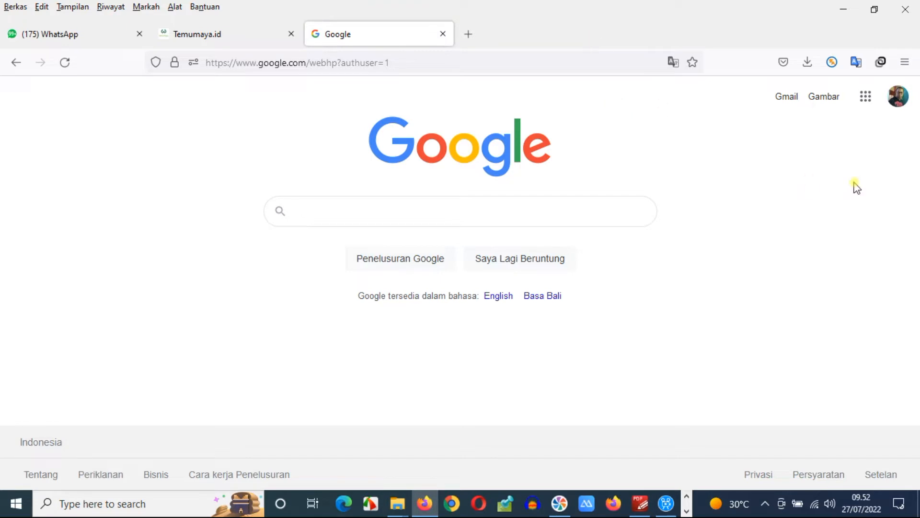
pyautogui.click(896, 101)
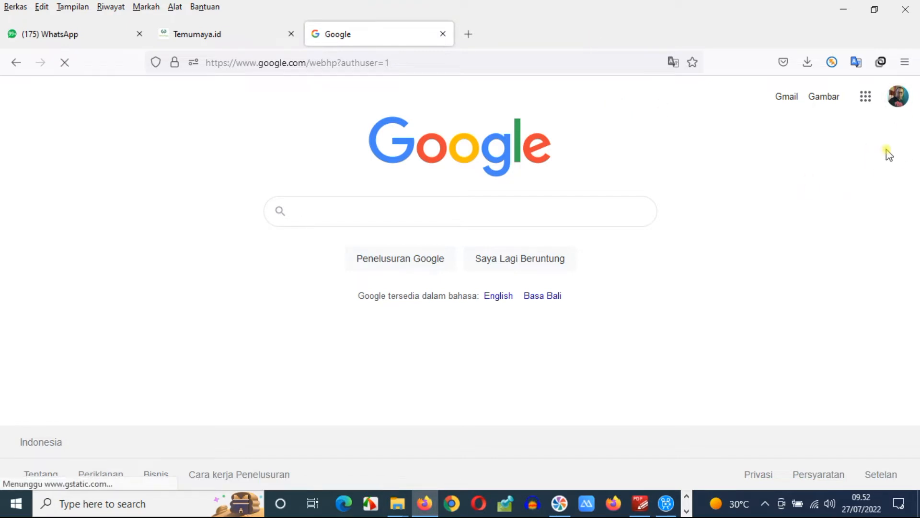
pyautogui.click(866, 96)
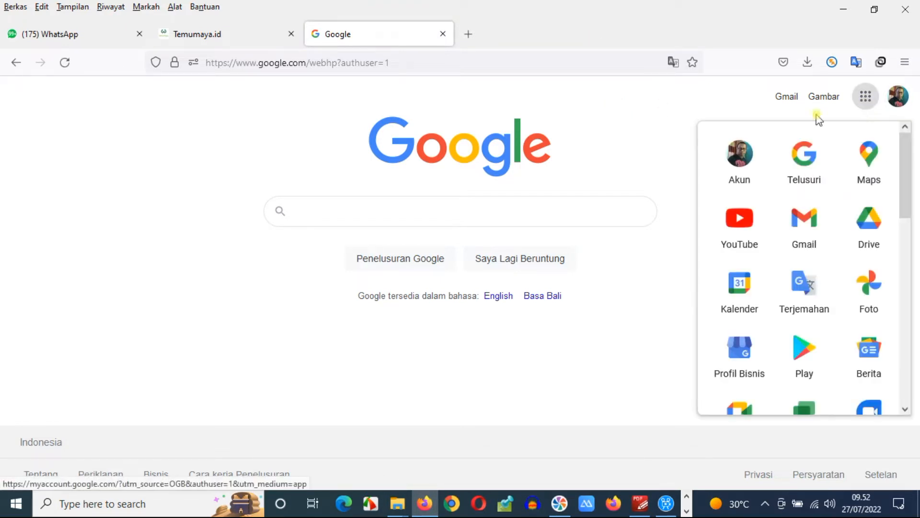
pyautogui.click(745, 232)
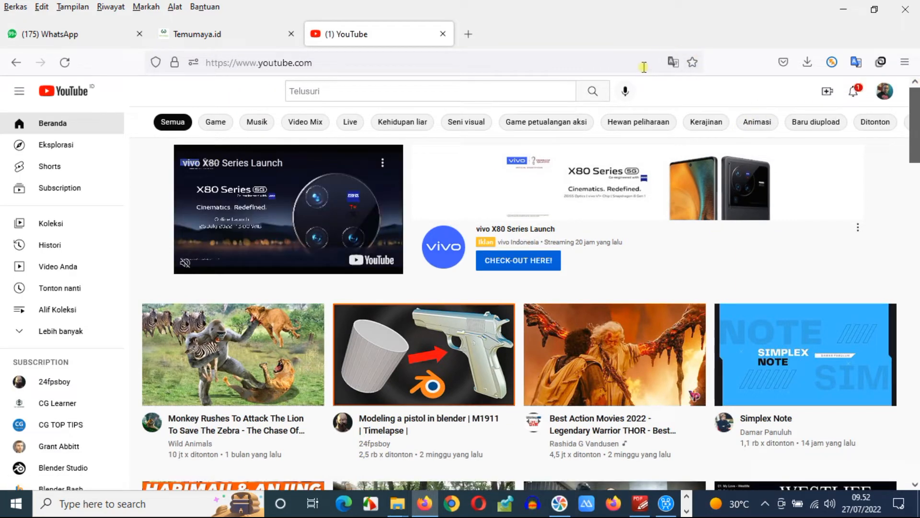
# Step: Open the channel's own videos (Video Anda) in YouTube Studio and look through the uploaded content
pyautogui.click(647, 62)
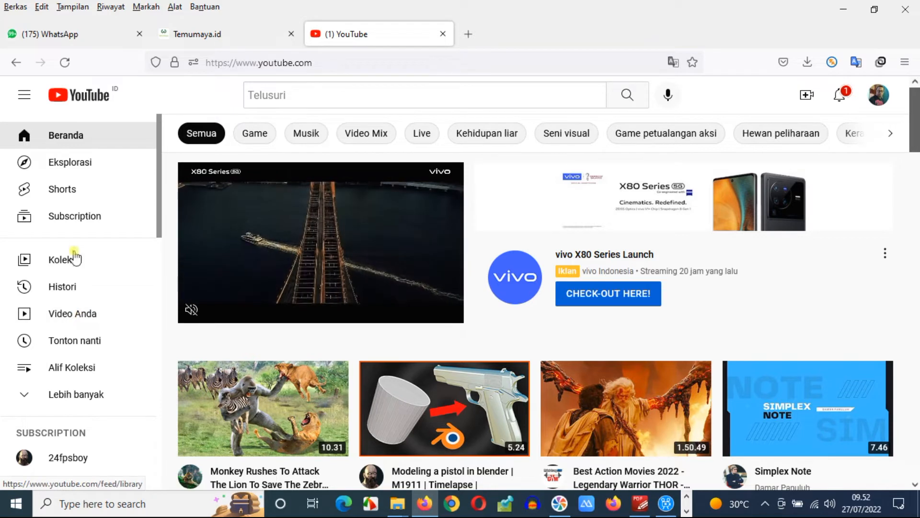
pyautogui.click(72, 315)
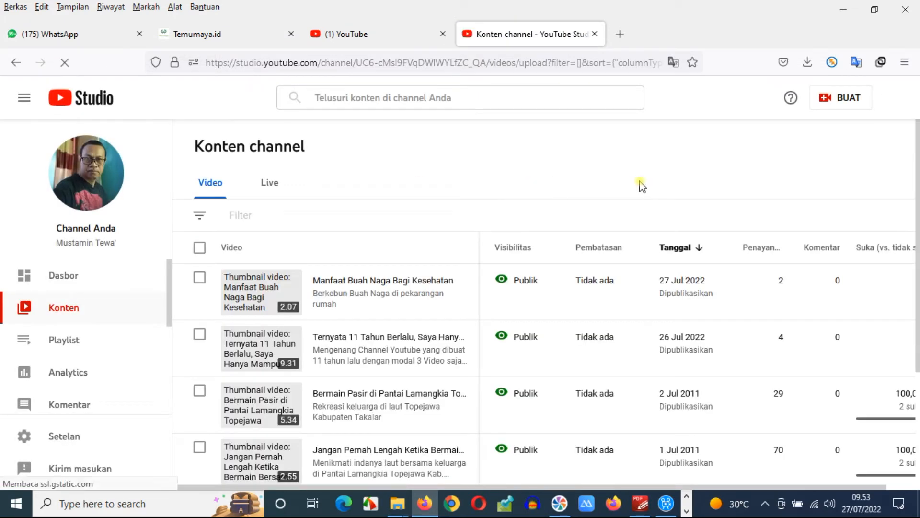
pyautogui.scroll(-2, 918, 168)
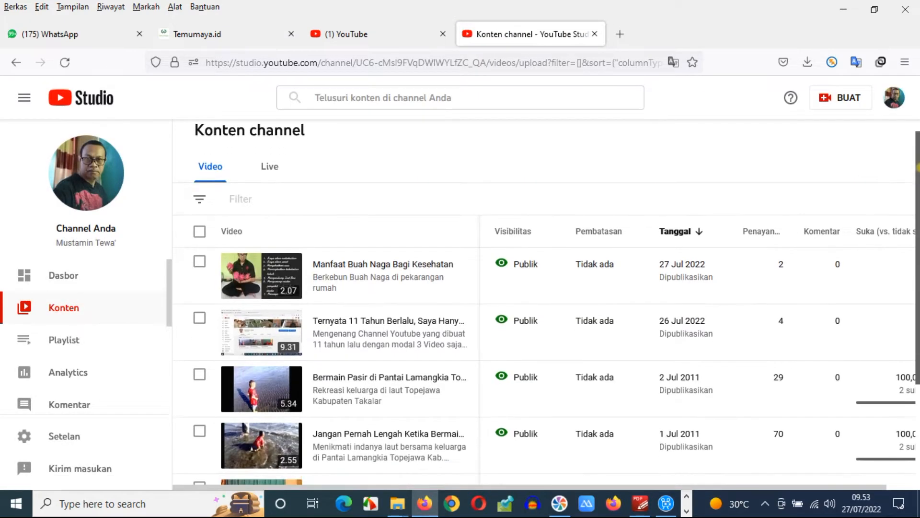
pyautogui.scroll(-5, 917, 168)
pyautogui.moveTo(917, 260); pyautogui.dragTo(905, 99)
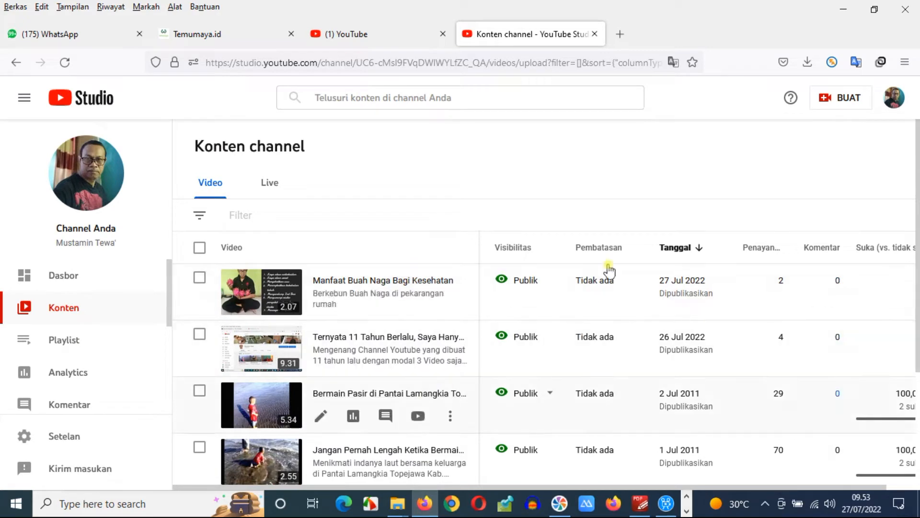
pyautogui.moveTo(918, 152)
pyautogui.mouseDown()
pyautogui.moveTo(919, 248)
pyautogui.moveTo(916, 152)
pyautogui.mouseUp()
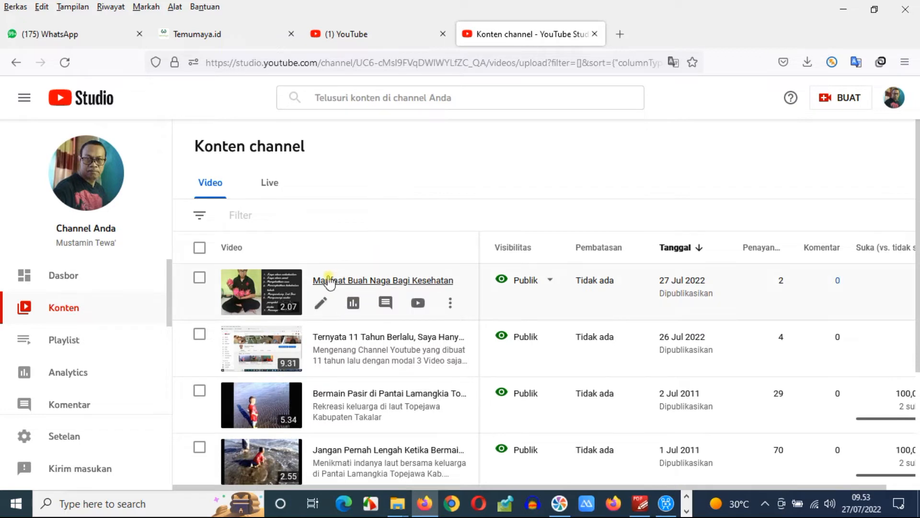
pyautogui.moveTo(919, 164)
pyautogui.mouseDown()
pyautogui.moveTo(919, 268)
pyautogui.moveTo(918, 148)
pyautogui.mouseUp()
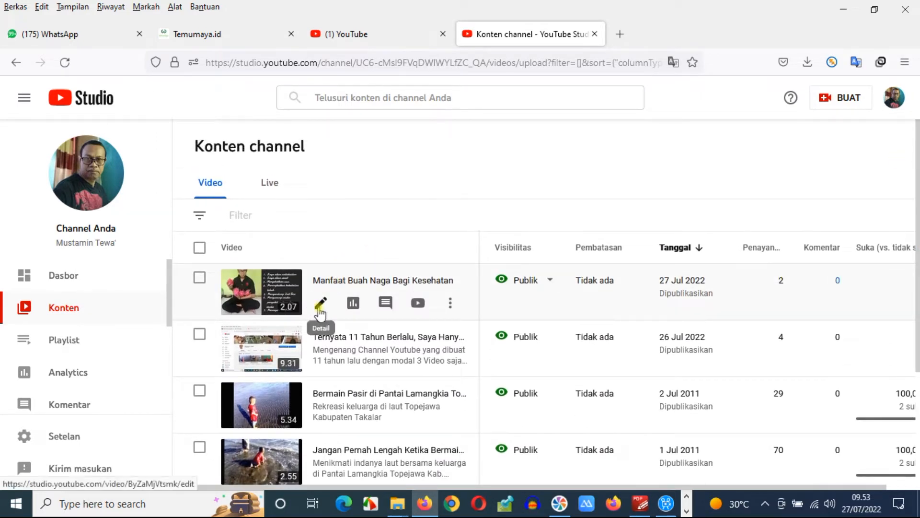
# Step: Review the available actions for the video "Manfaat Buah Naga Bagi Kesehatan" and open its details for editing
pyautogui.click(320, 302)
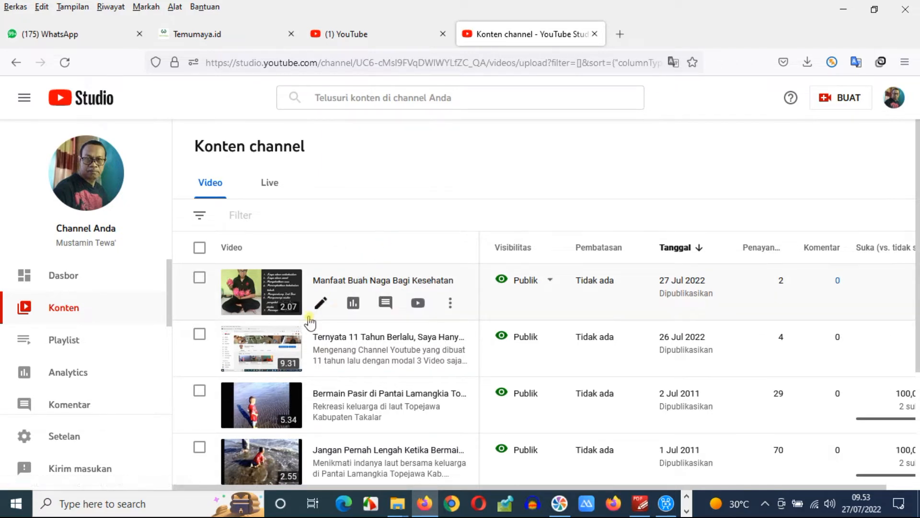
pyautogui.moveTo(319, 317)
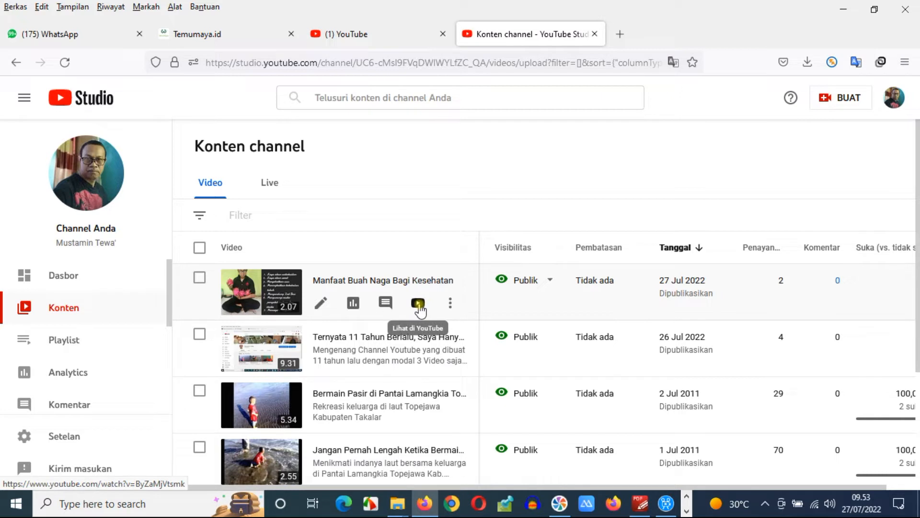
pyautogui.click(450, 307)
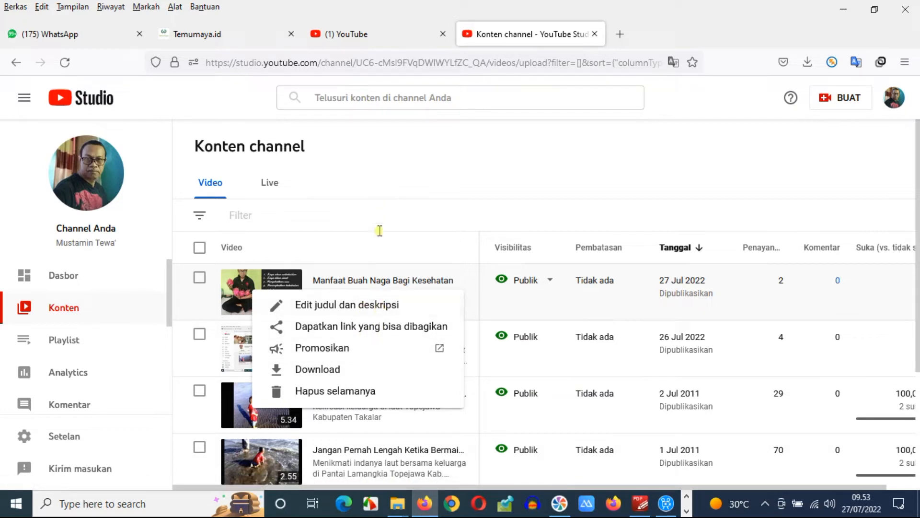
pyautogui.click(389, 247)
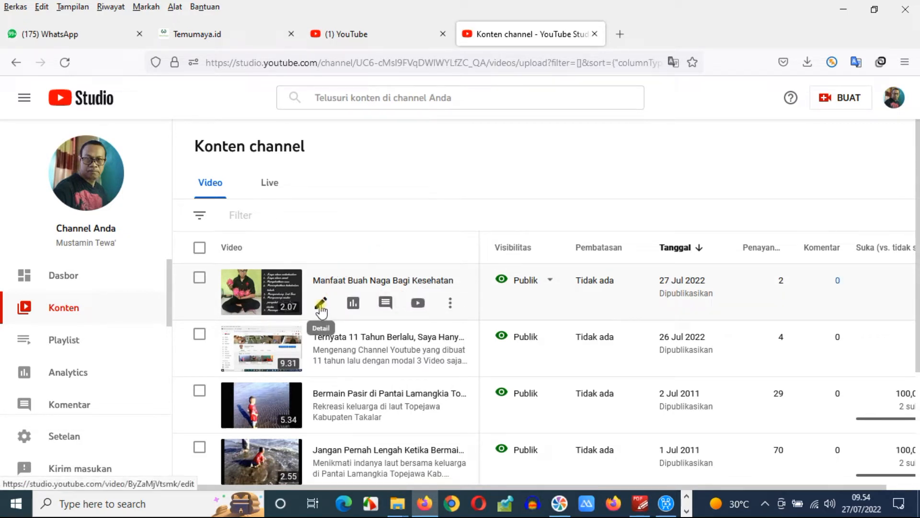
pyautogui.click(451, 303)
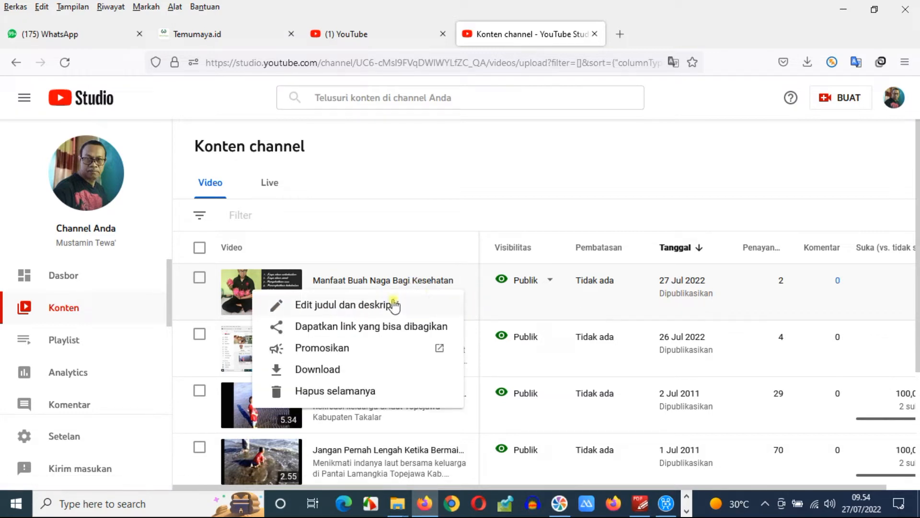
pyautogui.click(406, 249)
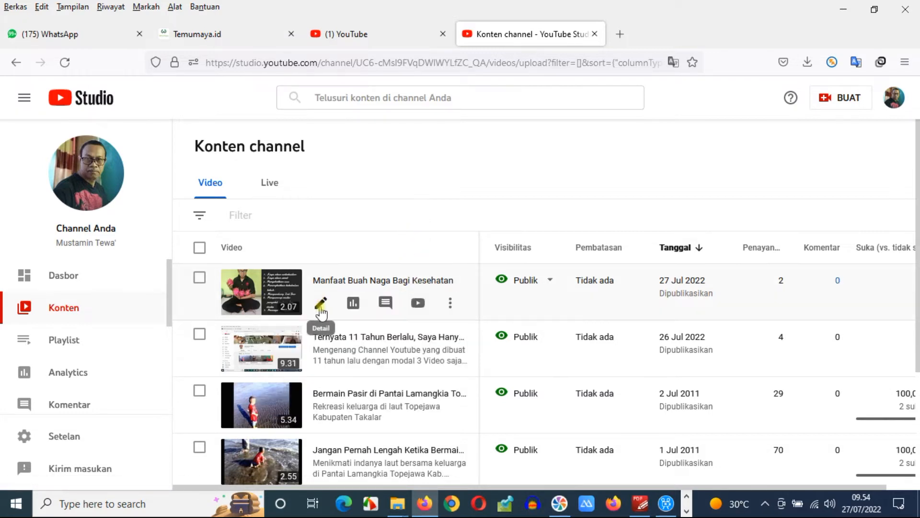
pyautogui.click(321, 303)
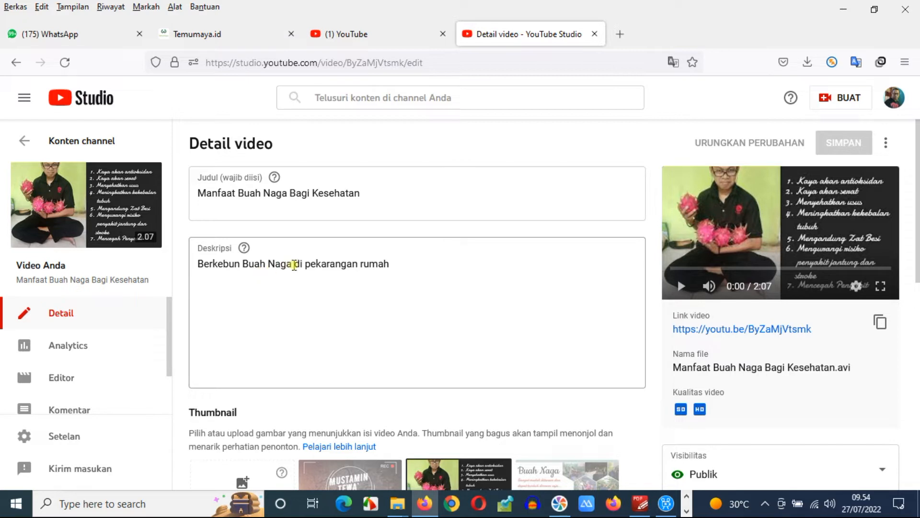
# Step: Append a space to the title "Manfaat Buah Naga Bagi Kesehatan" and place the cursor at the end of the description
pyautogui.click(416, 272)
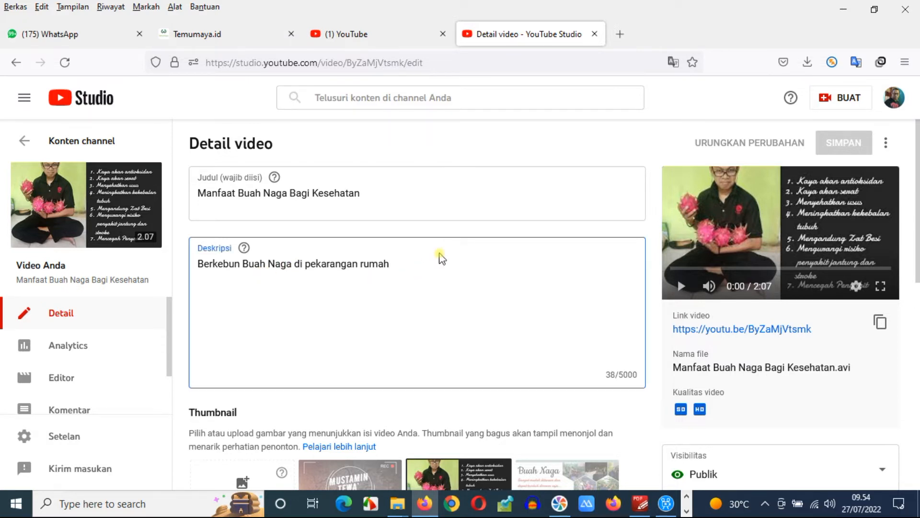
pyautogui.click(388, 191)
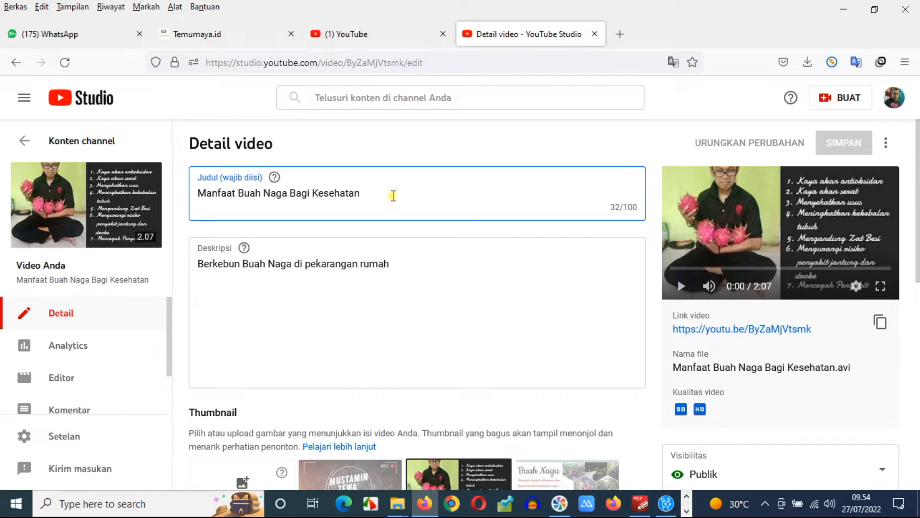
pyautogui.moveTo(362, 197); pyautogui.dragTo(184, 202)
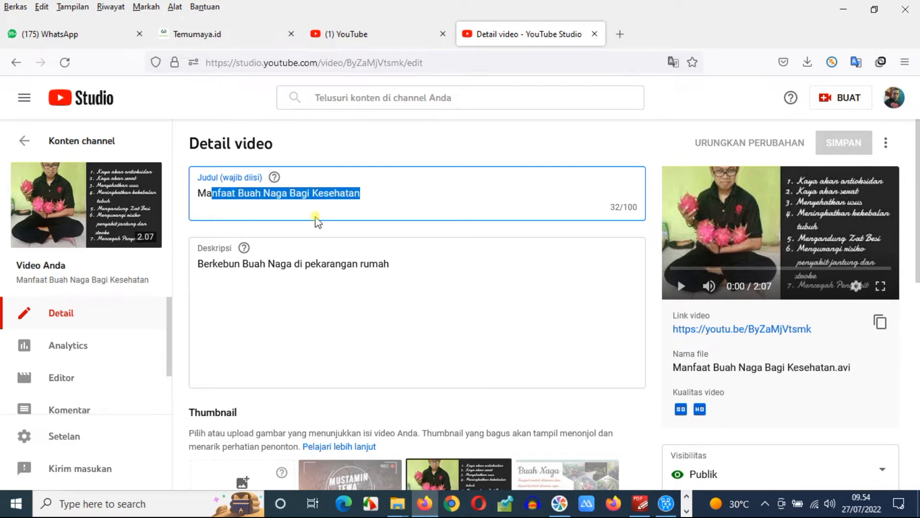
pyautogui.click(385, 195)
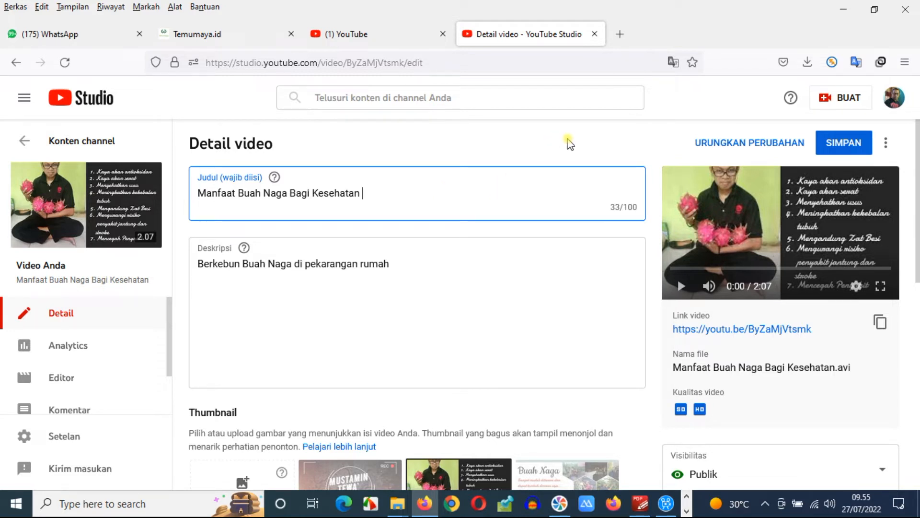
pyautogui.click(830, 147)
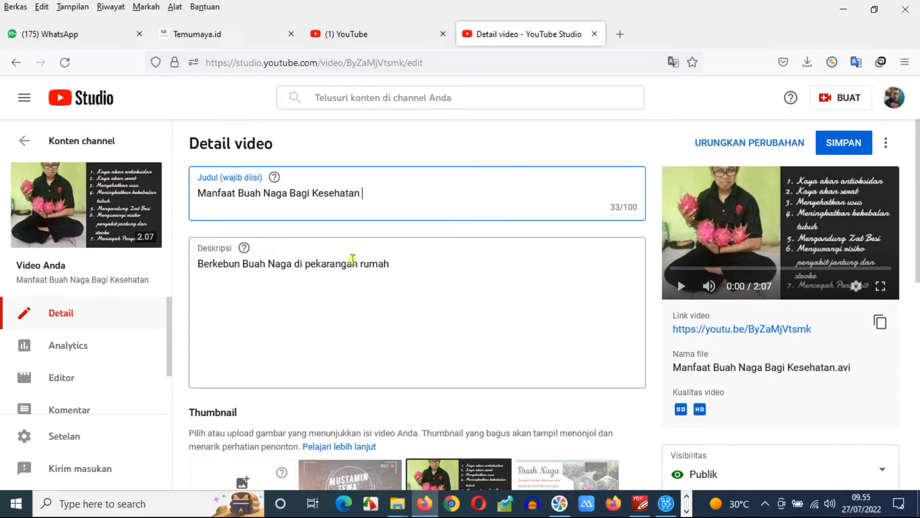
pyautogui.click(421, 265)
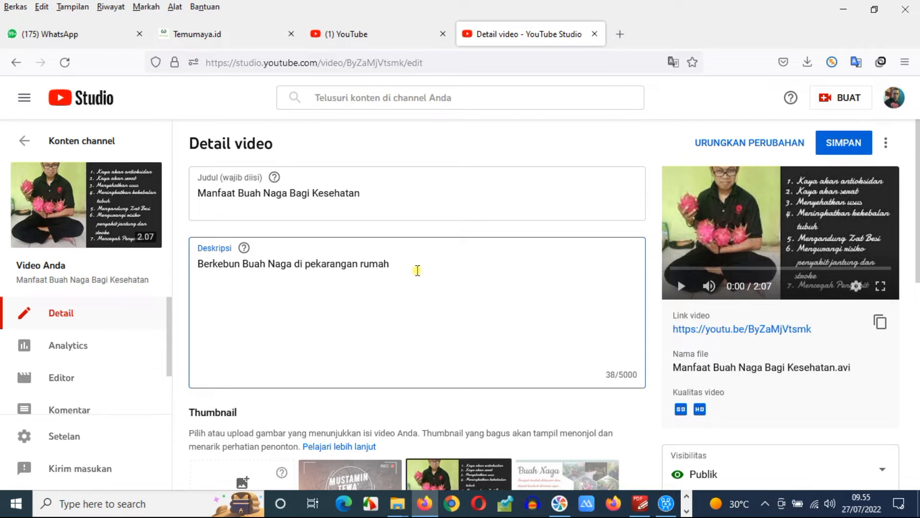
pyautogui.doubleClick(418, 271)
pyautogui.click(417, 271)
# Step: Examine which existing playlists the video can be added to, leaving all of them unselected
pyautogui.moveTo(918, 139); pyautogui.dragTo(918, 293)
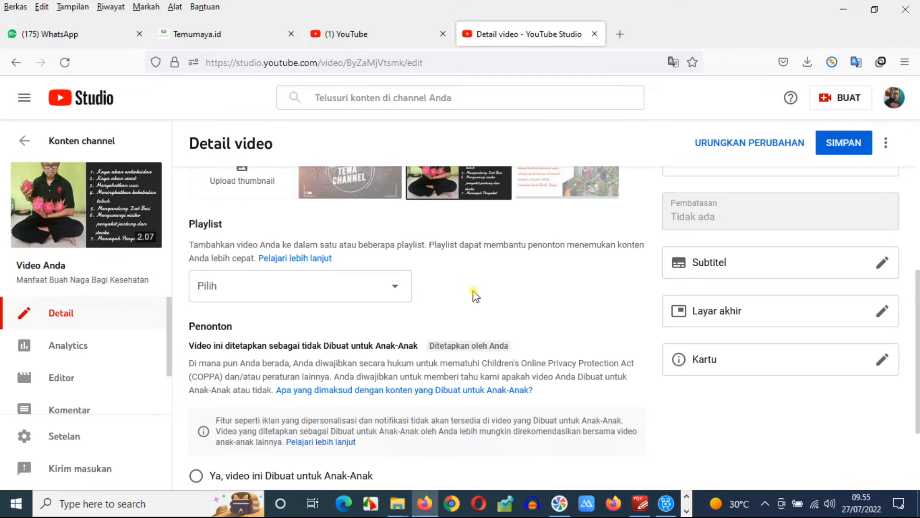
pyautogui.click(398, 287)
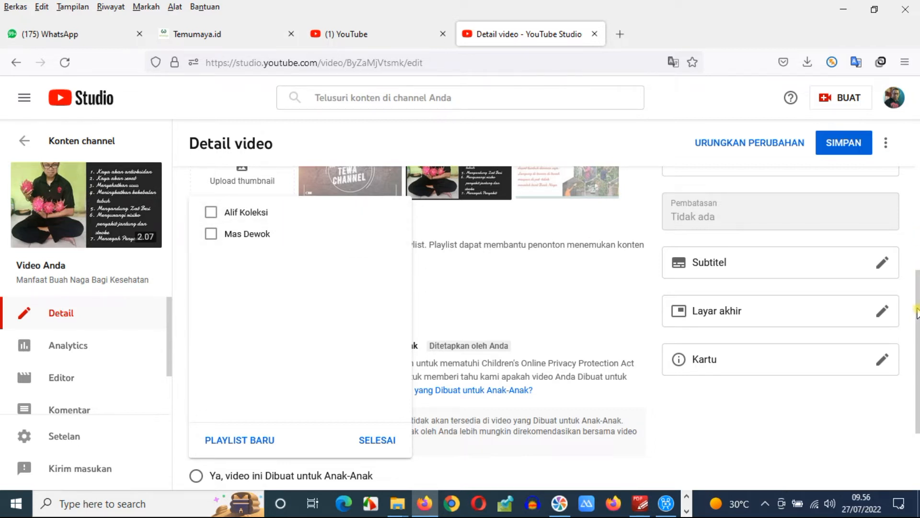
pyautogui.moveTo(918, 309); pyautogui.dragTo(918, 292)
pyautogui.click(399, 321)
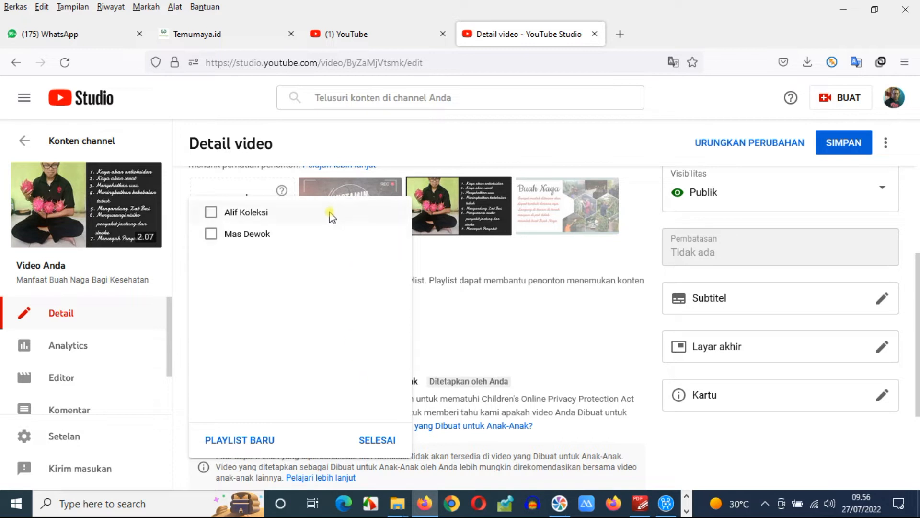
pyautogui.click(919, 343)
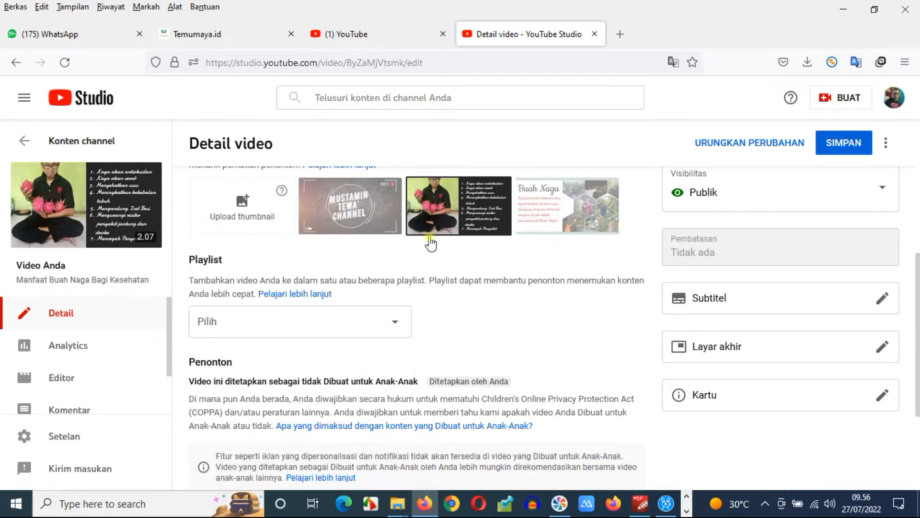
# Step: Review the new playlist form, including its title field and visibility options, and close it without creating a playlist
pyautogui.click(395, 323)
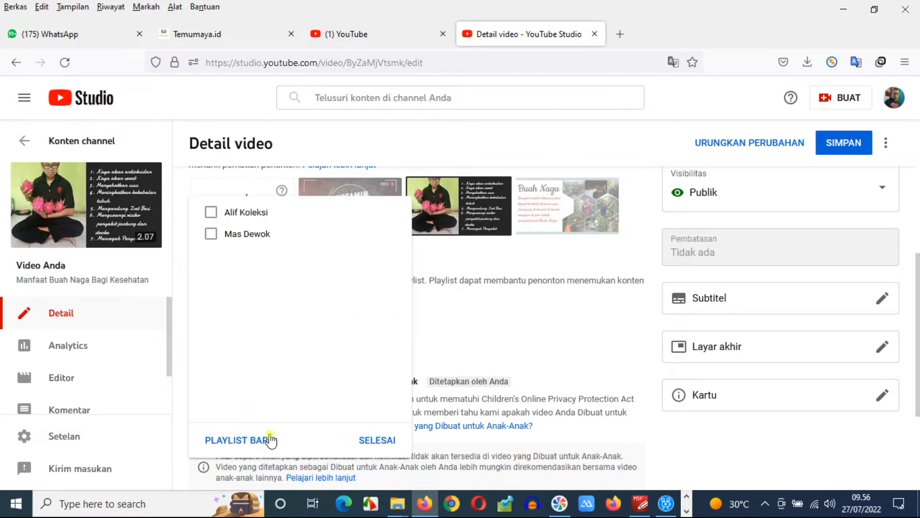
pyautogui.click(229, 441)
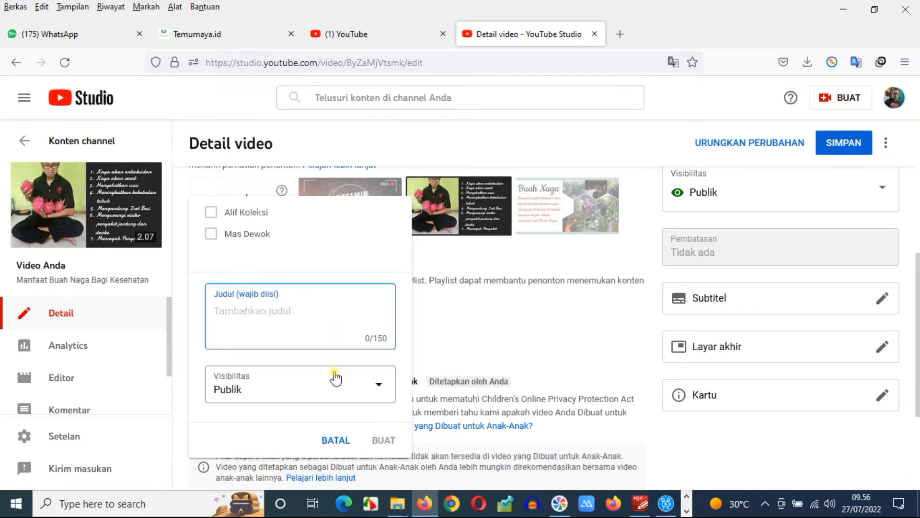
pyautogui.click(379, 391)
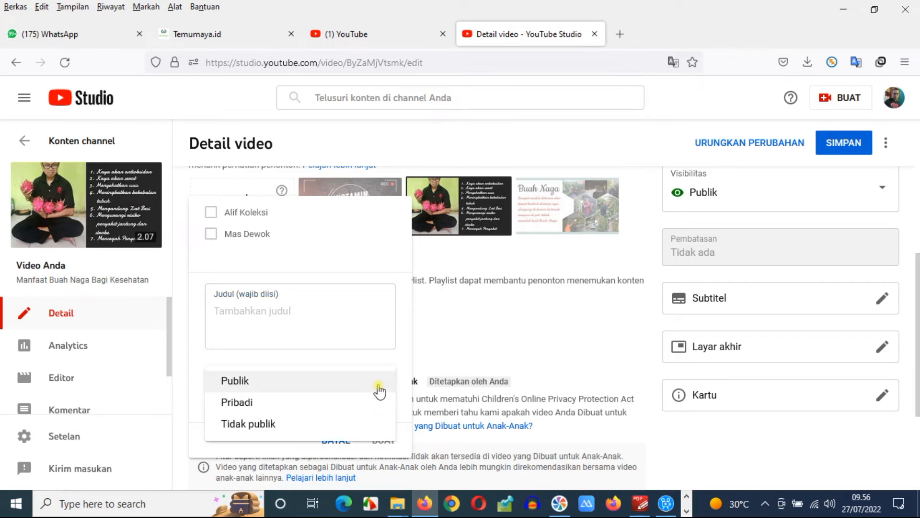
pyautogui.click(380, 391)
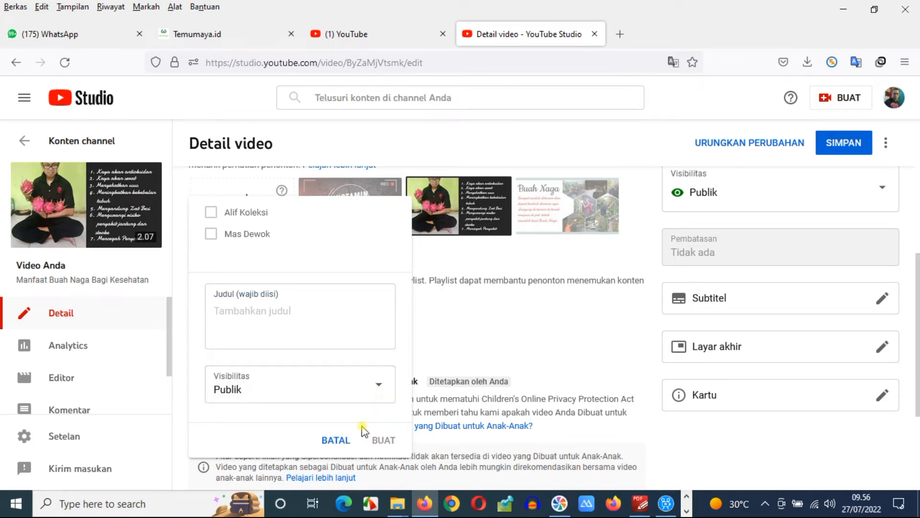
pyautogui.click(263, 309)
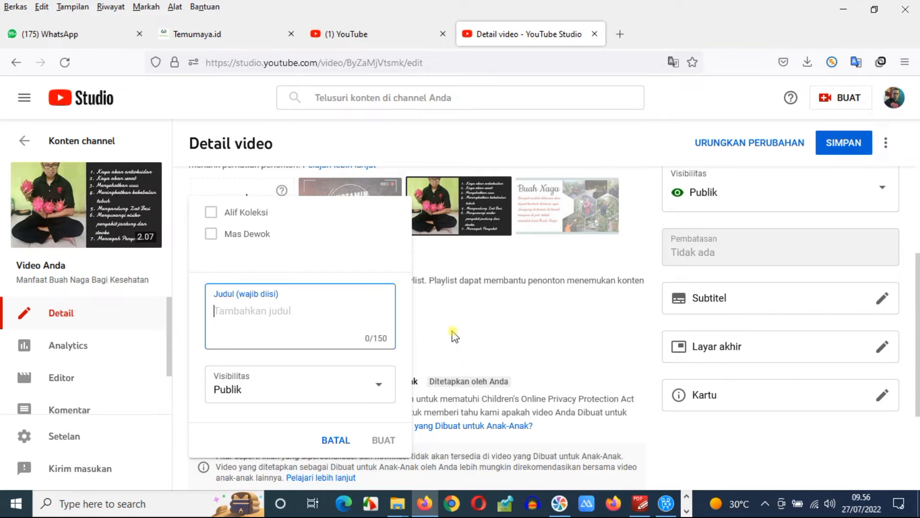
pyautogui.click(489, 340)
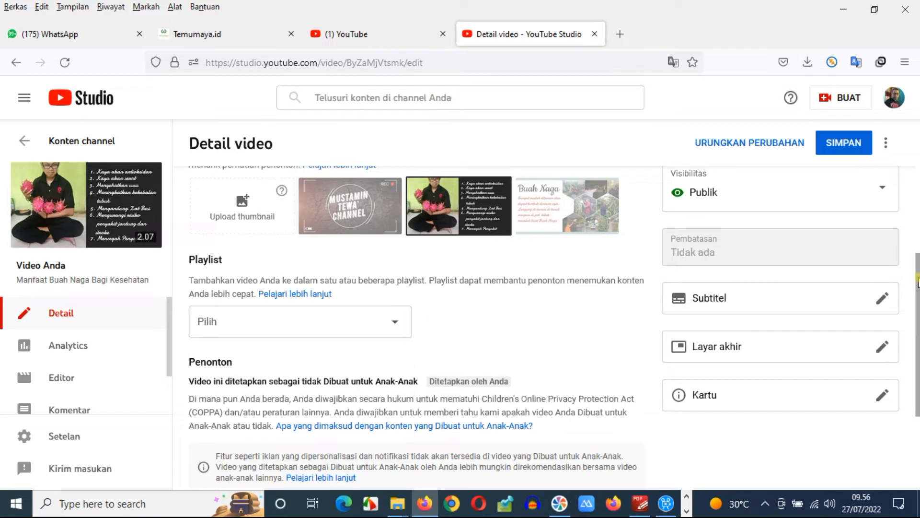
# Step: Expand the video's additional settings and add the tag "Berwirausaha" after the existing tags
pyautogui.scroll(-3, 917, 279)
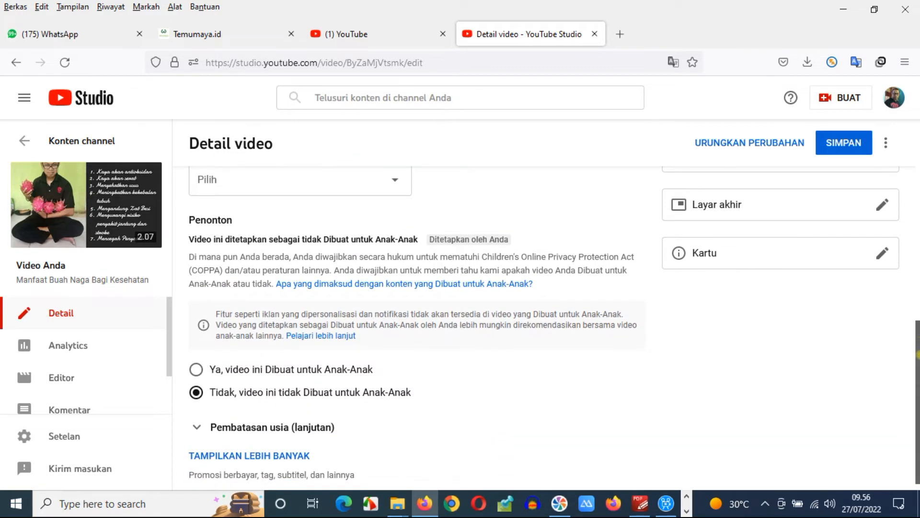
pyautogui.click(252, 448)
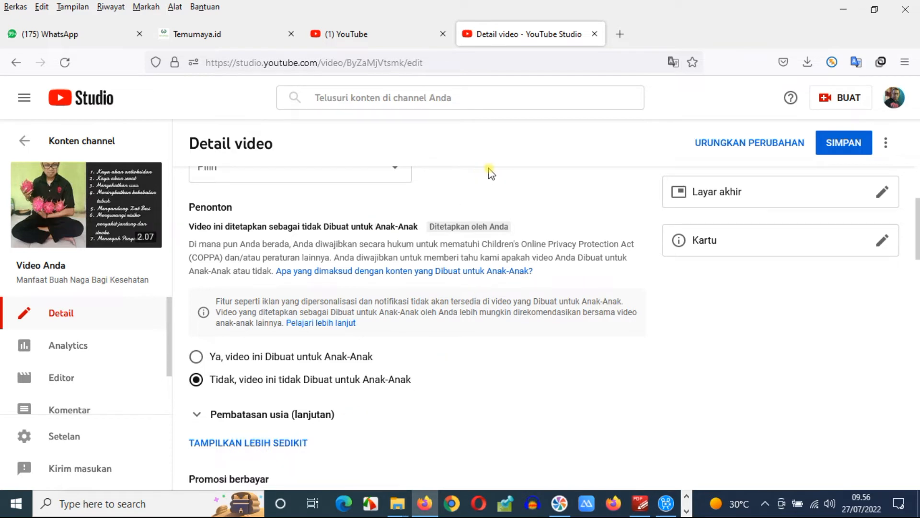
pyautogui.moveTo(919, 238); pyautogui.dragTo(919, 333)
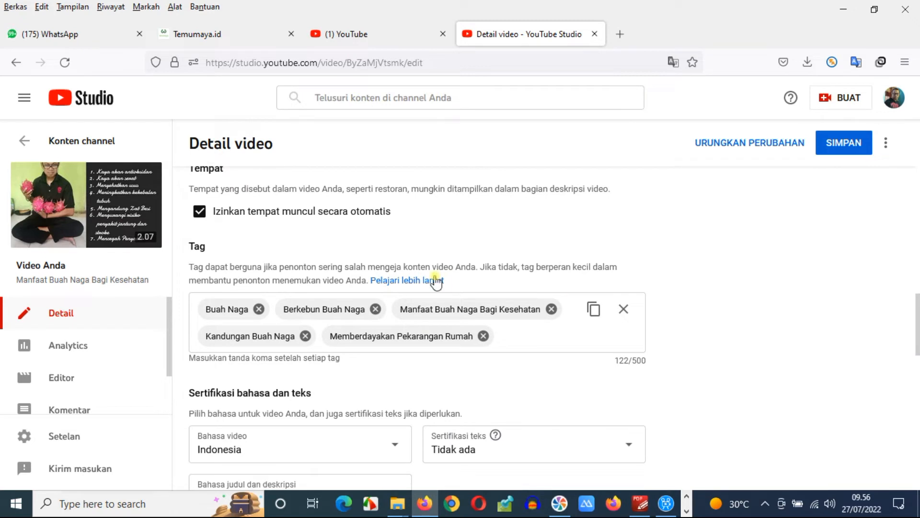
pyautogui.click(522, 339)
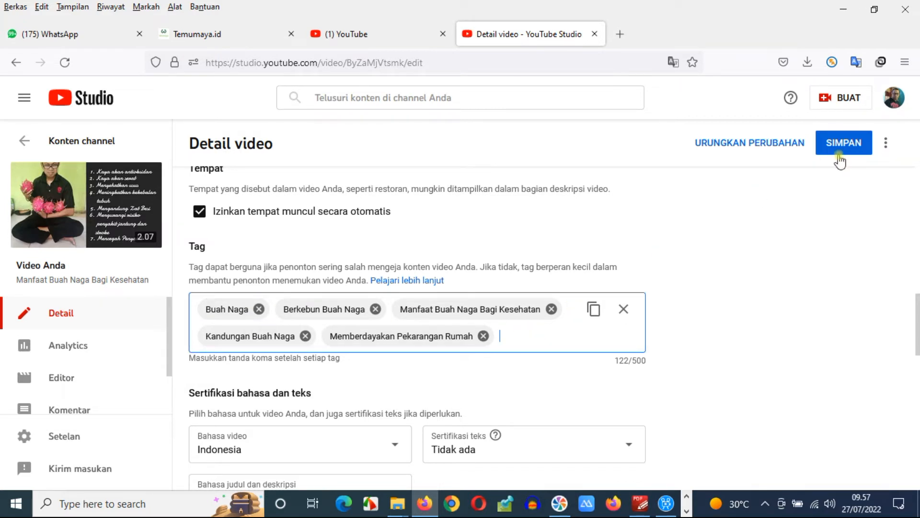
pyautogui.click(854, 155)
pyautogui.write('B')
pyautogui.press('BackSpace')
pyautogui.press('Return')
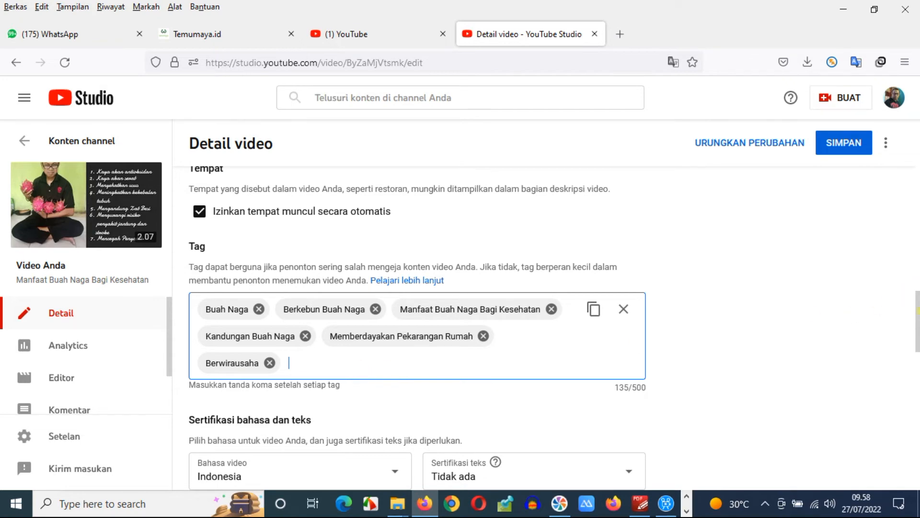
pyautogui.moveTo(917, 322)
pyautogui.mouseDown()
pyautogui.moveTo(917, 210)
pyautogui.moveTo(917, 402)
pyautogui.moveTo(917, 338)
pyautogui.mouseUp()
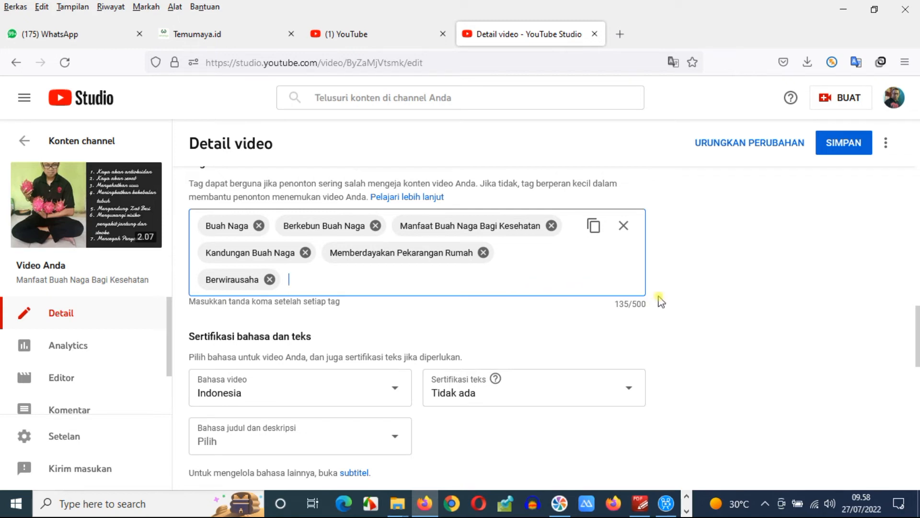
pyautogui.click(584, 273)
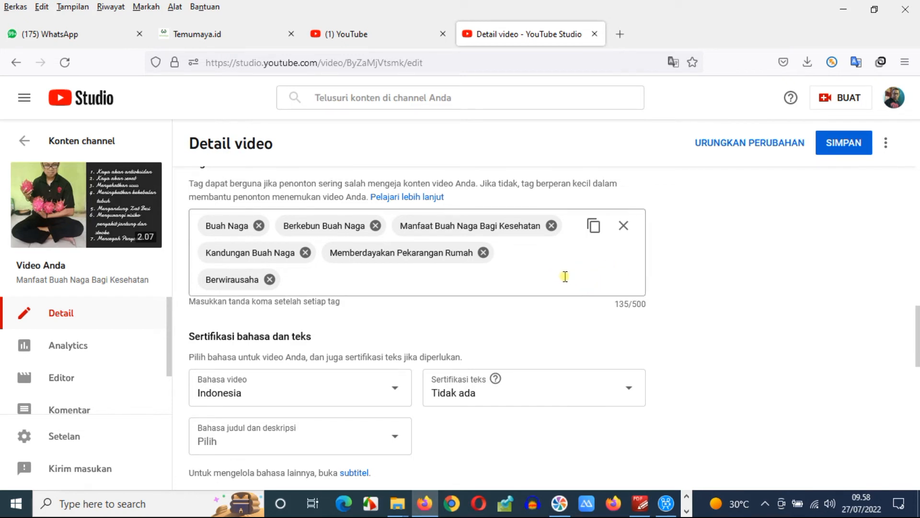
pyautogui.click(440, 277)
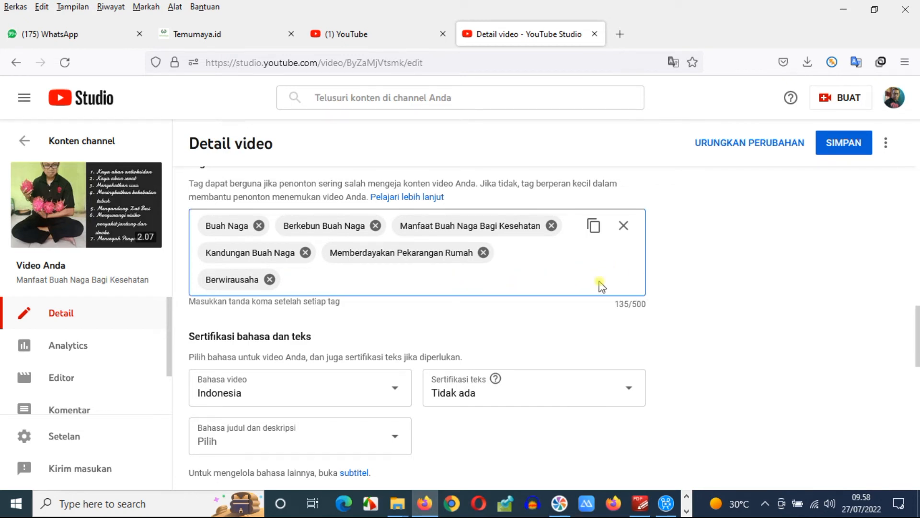
# Step: Set the title and description language to Indonesia
pyautogui.moveTo(918, 322); pyautogui.dragTo(918, 344)
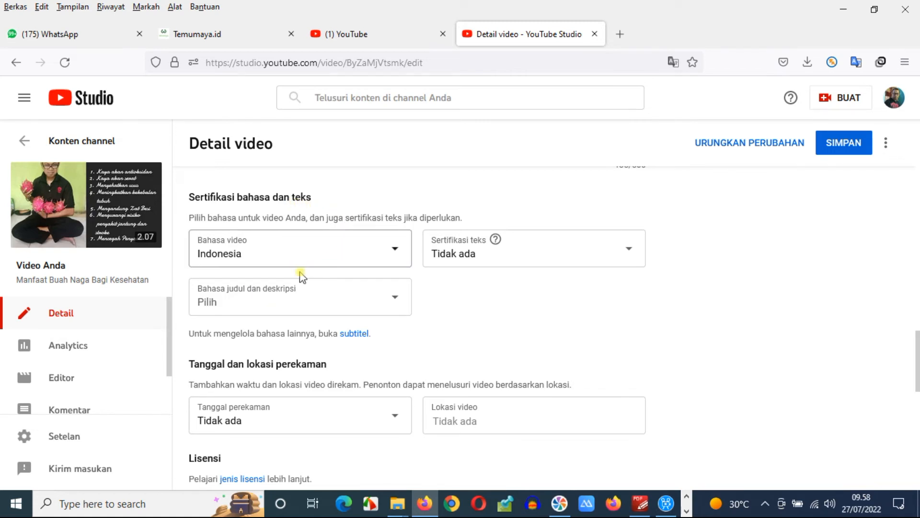
pyautogui.click(397, 308)
pyautogui.click(399, 309)
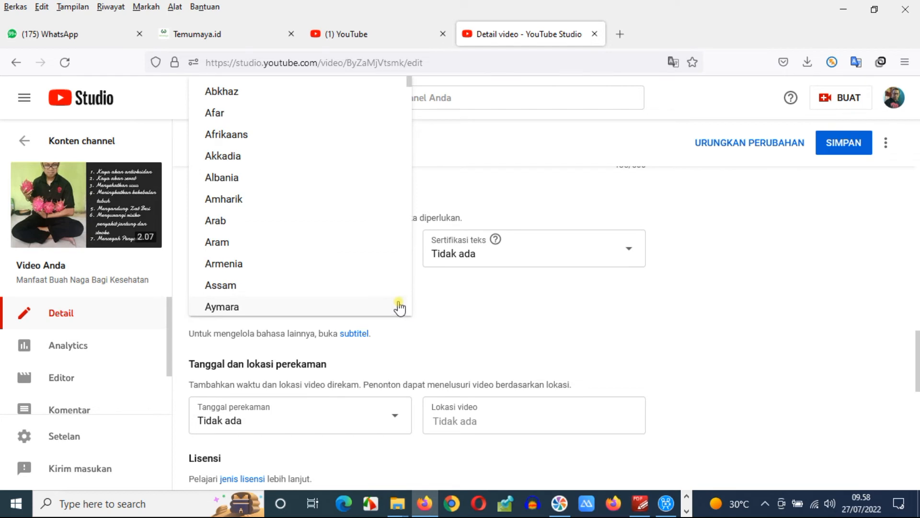
pyautogui.scroll(-5, 410, 93)
pyautogui.moveTo(410, 93); pyautogui.dragTo(412, 145)
pyautogui.click(245, 222)
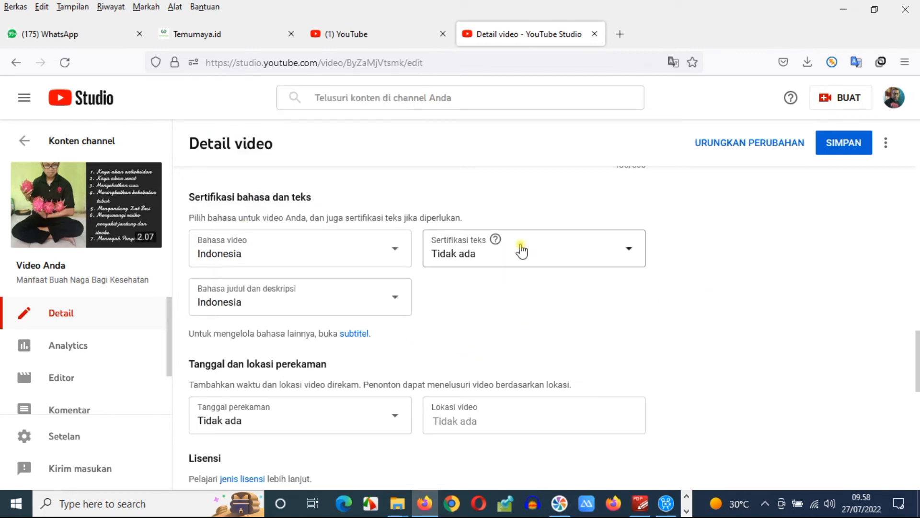
# Step: Review the recording date, license, category and comment settings, including the comment sort options, keeping the order on Teratas
pyautogui.moveTo(918, 363); pyautogui.dragTo(918, 394)
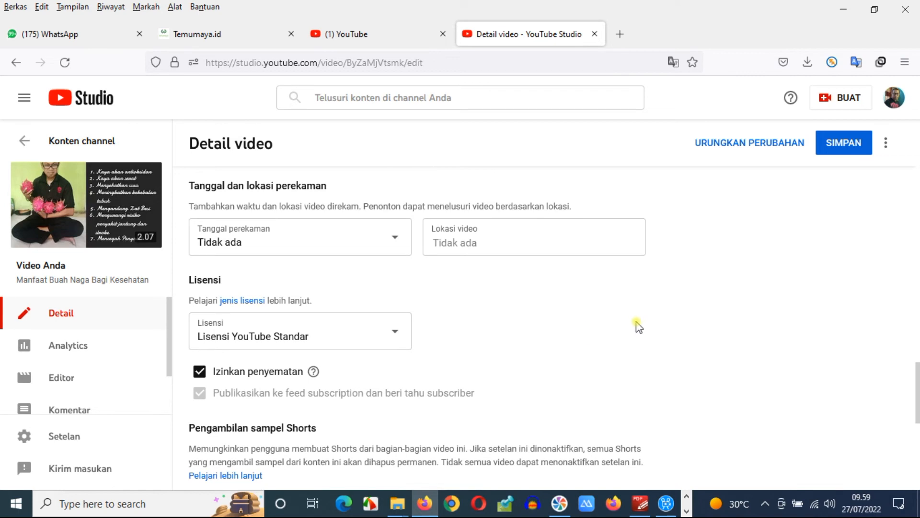
pyautogui.moveTo(919, 379); pyautogui.dragTo(919, 446)
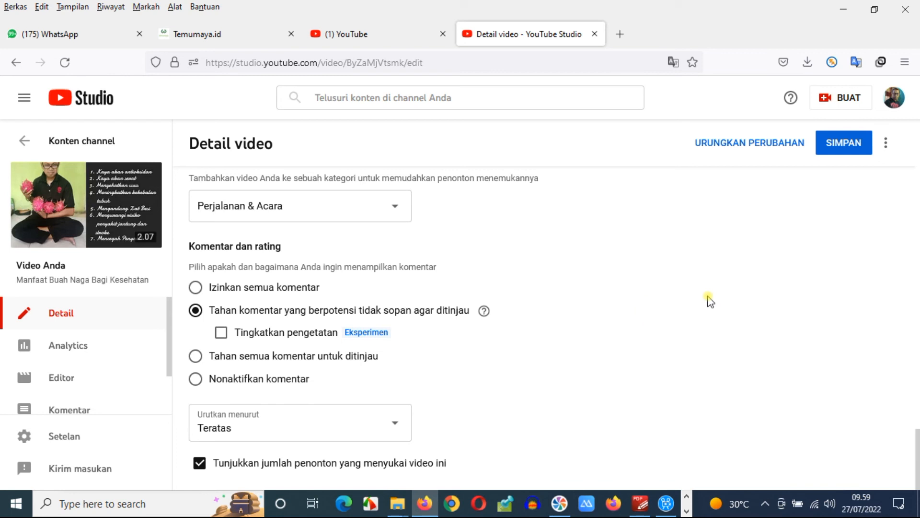
pyautogui.moveTo(918, 440)
pyautogui.mouseDown()
pyautogui.moveTo(917, 426)
pyautogui.moveTo(918, 454)
pyautogui.mouseUp()
pyautogui.click(395, 425)
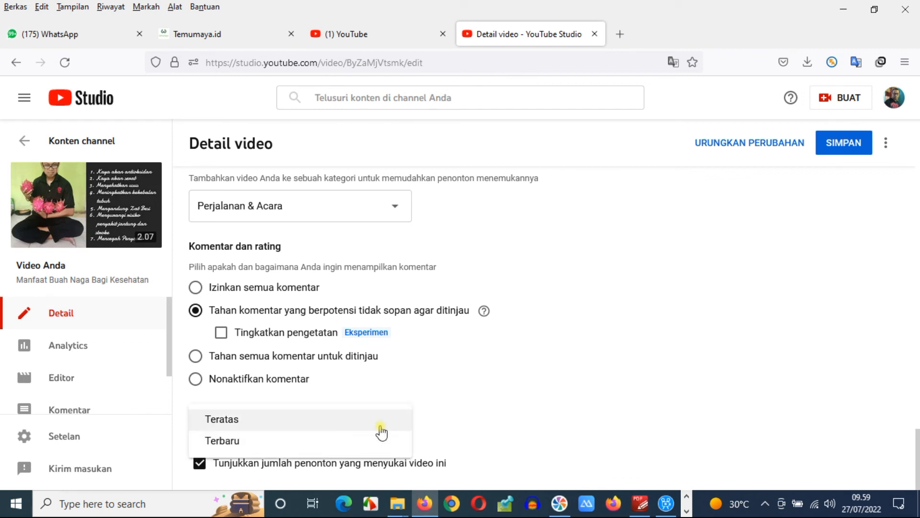
pyautogui.click(491, 394)
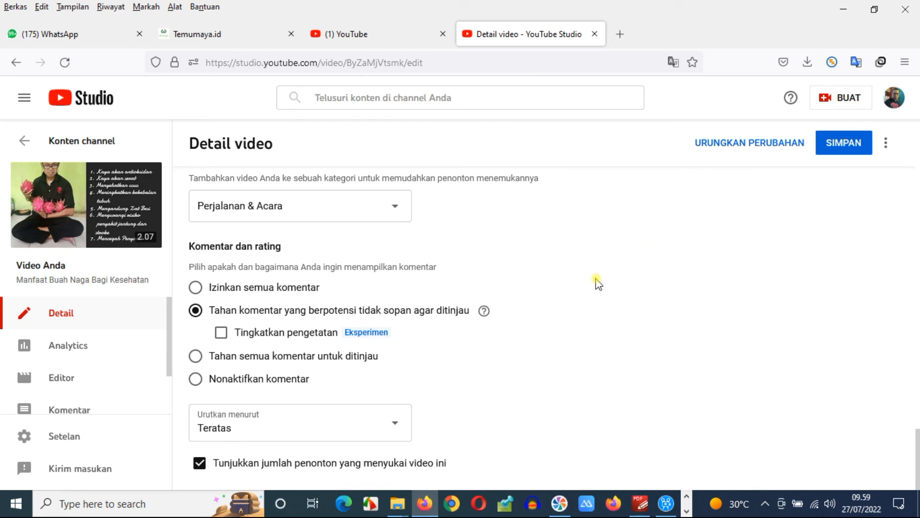
# Step: Save the changes to the video details and return to the thumbnail and playlist settings
pyautogui.click(844, 146)
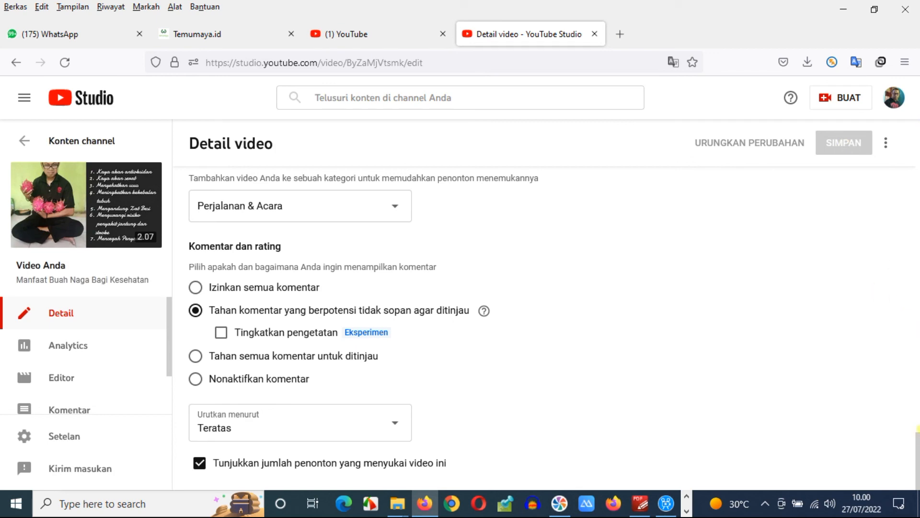
pyautogui.moveTo(918, 428); pyautogui.dragTo(918, 167)
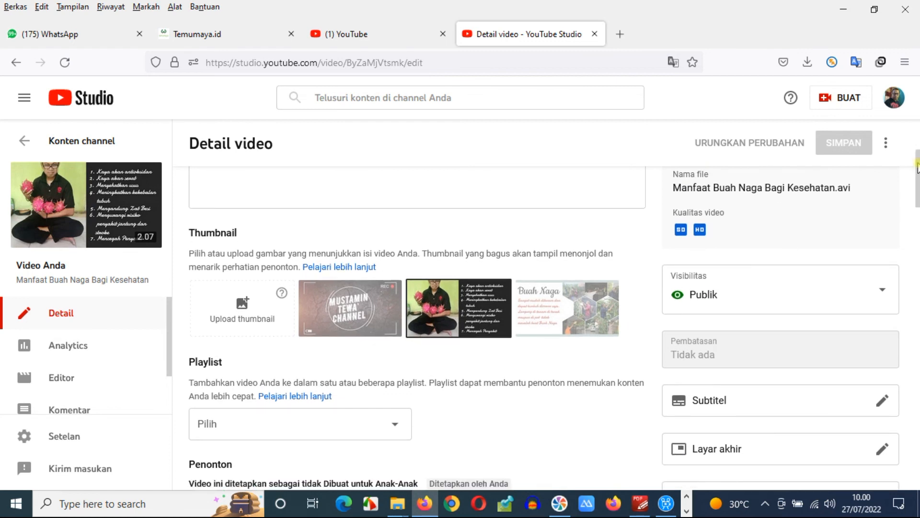